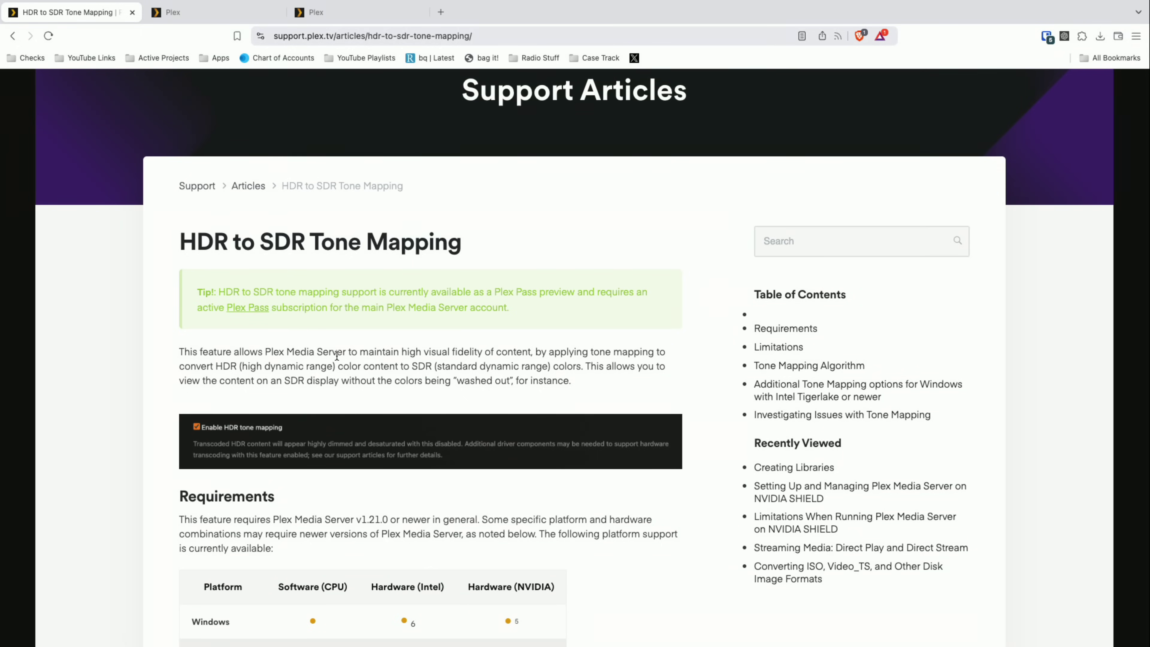
# Read the HDR to SDR Tone Mapping article's introduction and its platform requirements table
pyautogui.scroll(-1, 339, 360)
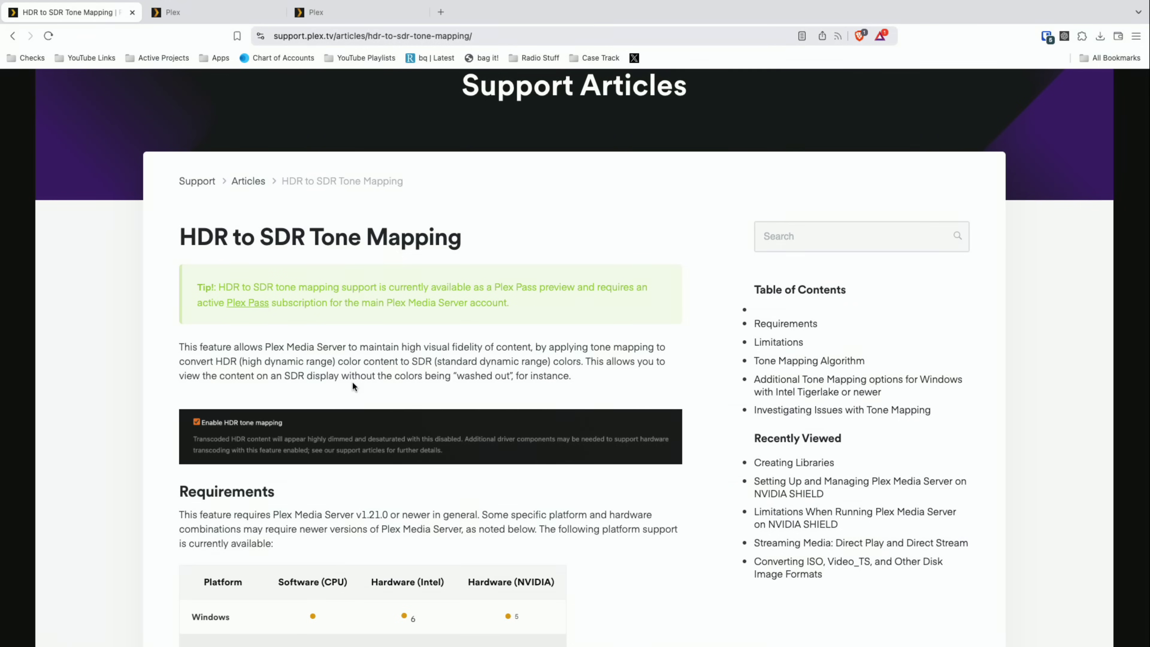
pyautogui.scroll(-3, 353, 382)
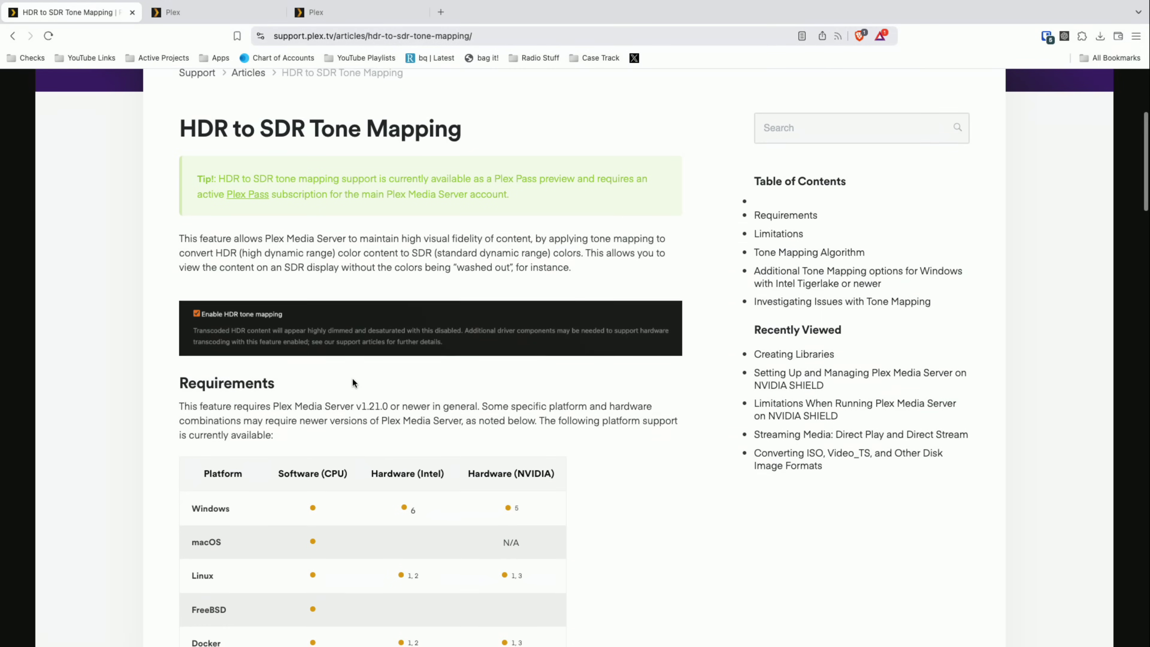
pyautogui.scroll(-1, 352, 382)
pyautogui.scroll(-1, 351, 380)
pyautogui.scroll(-2, 351, 381)
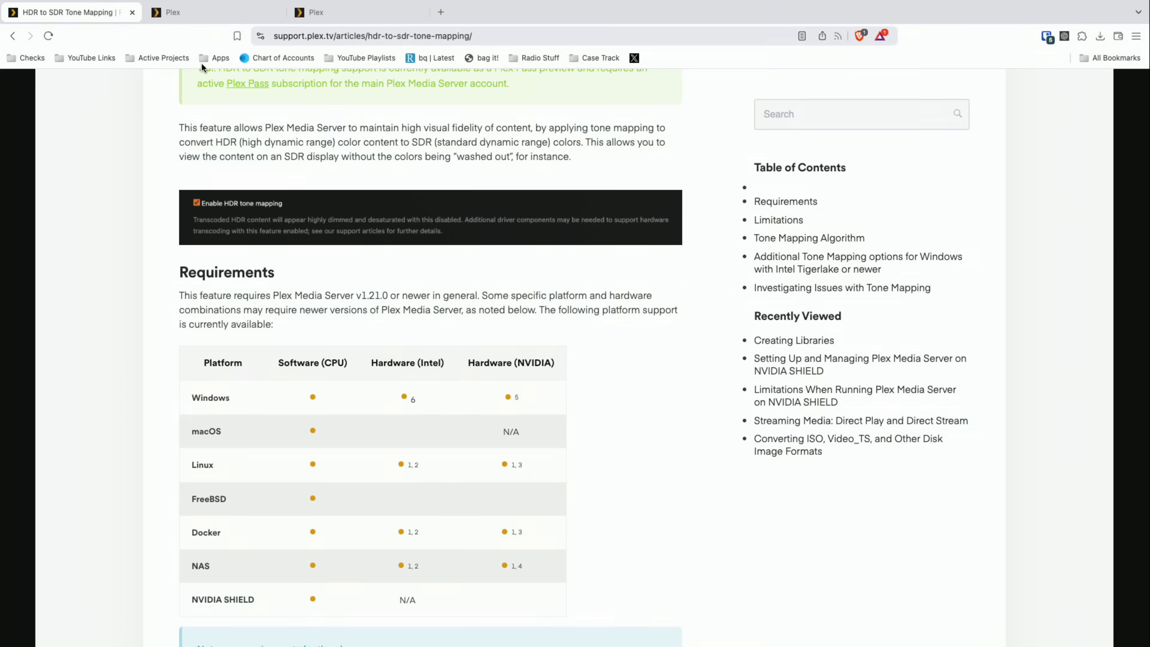
# Switch to the NucBoxG3Plus_Windows server's Transcoder settings and locate the Enable HDR tone mapping option
pyautogui.click(197, 19)
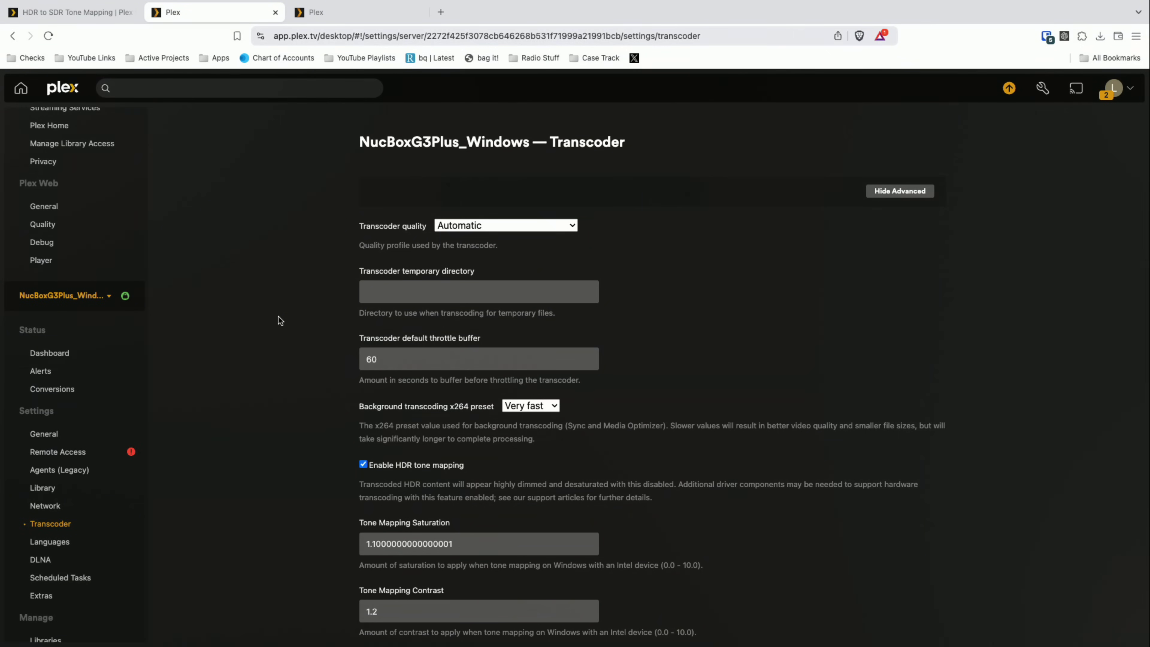
pyautogui.scroll(-1, 278, 316)
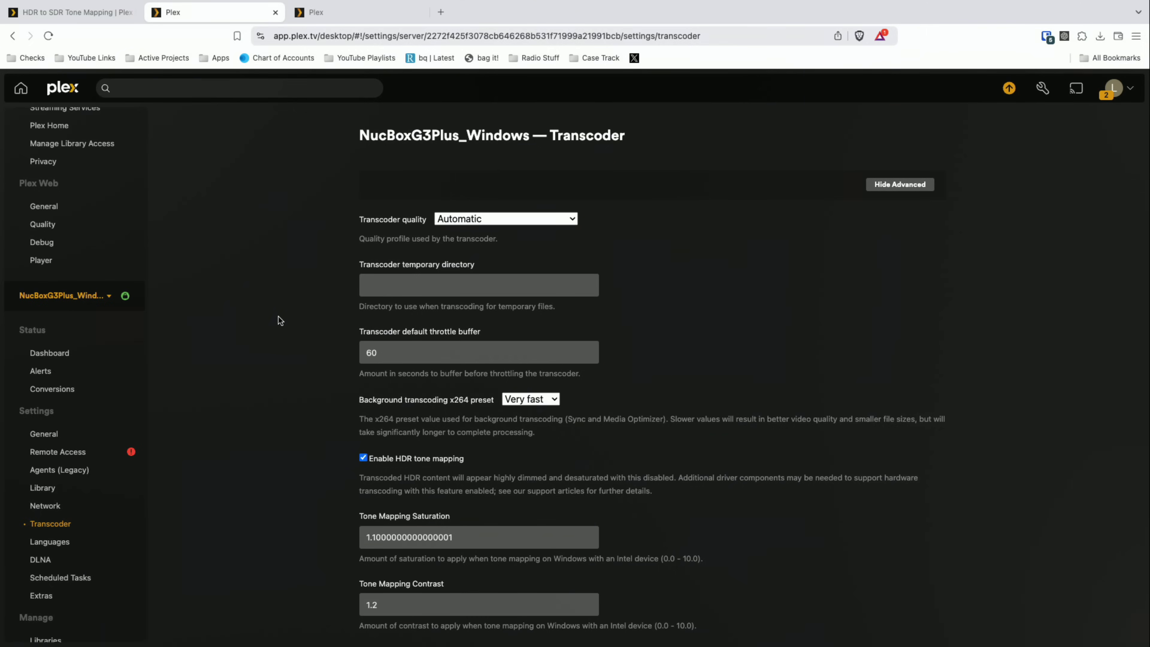
pyautogui.scroll(-2, 293, 303)
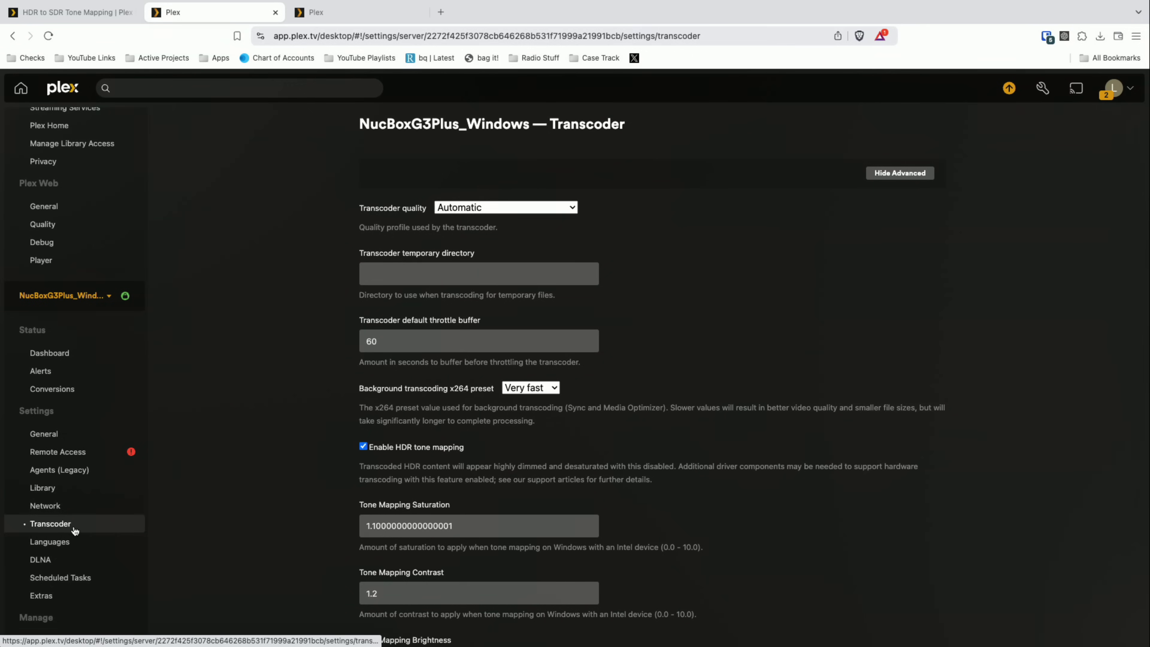
pyautogui.scroll(-5, 289, 420)
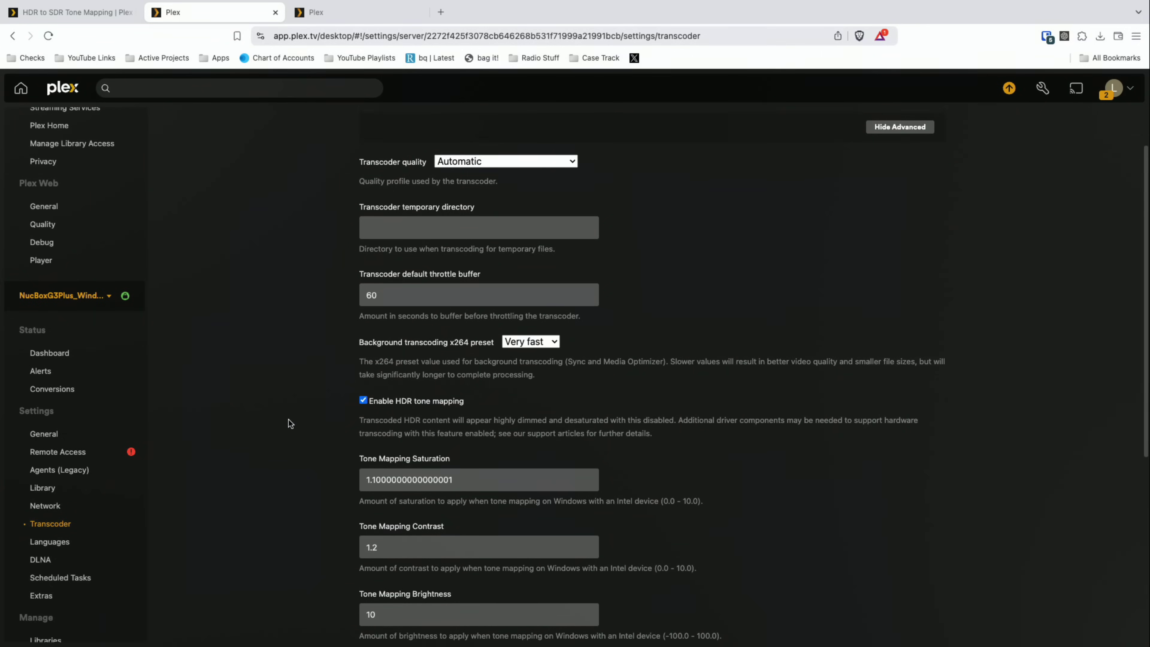
pyautogui.scroll(-1, 288, 420)
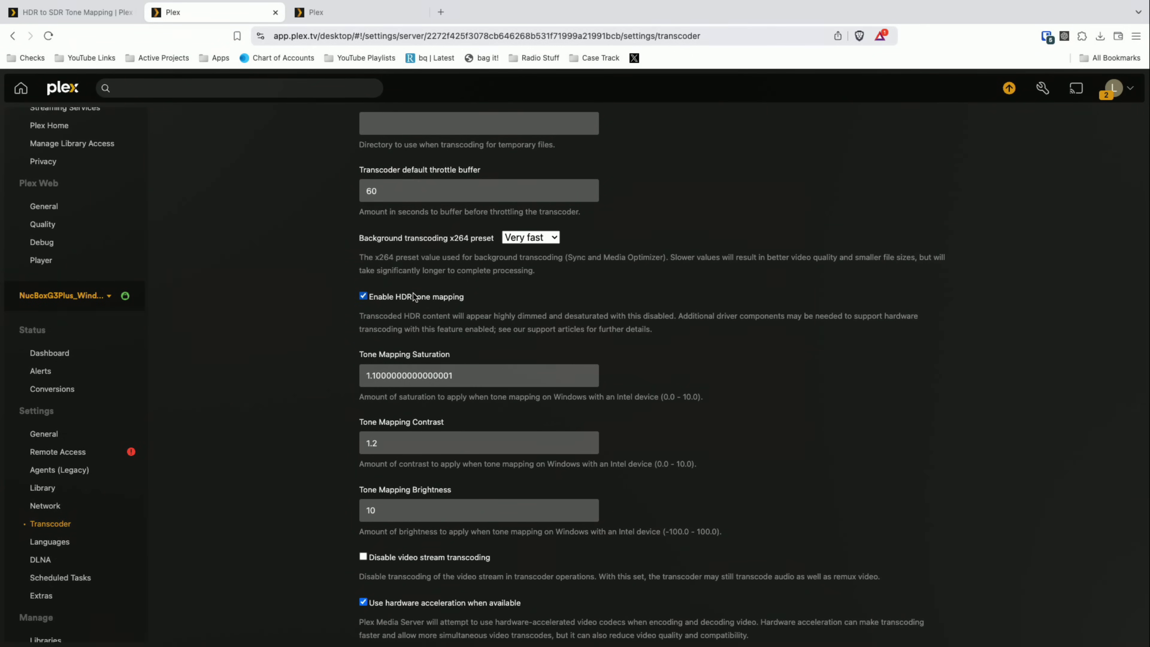
pyautogui.click(431, 303)
pyautogui.click(436, 303)
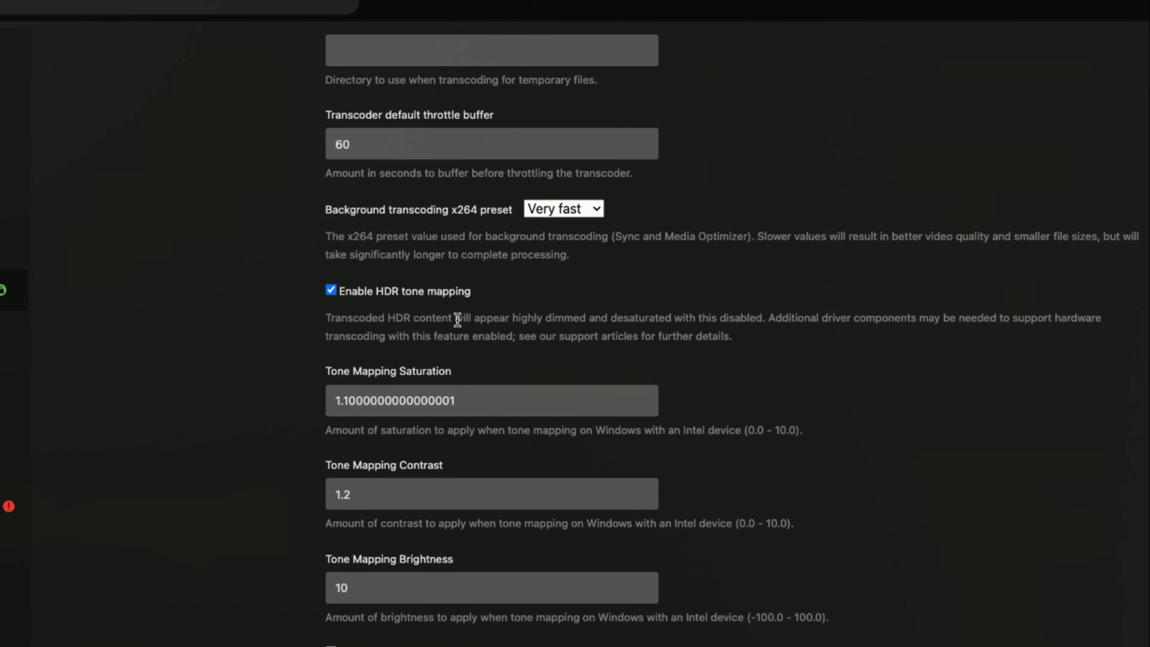
# Examine the Windows server's Tone Mapping Saturation, Contrast and Brightness settings and its hardware acceleration options
pyautogui.scroll(-3, 453, 324)
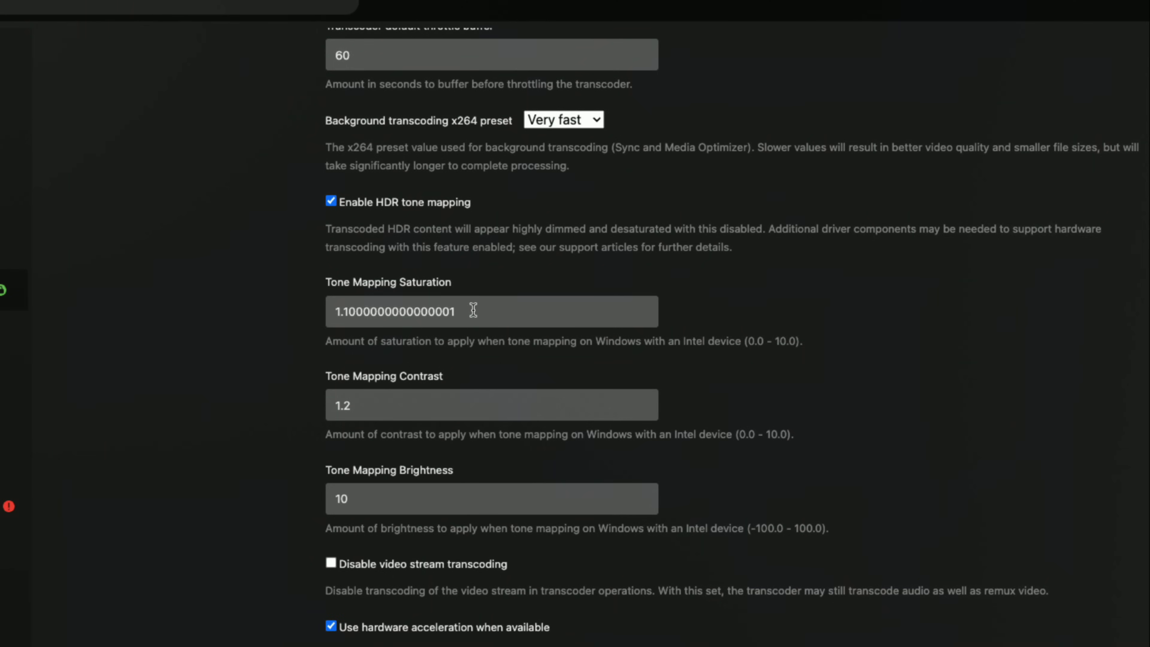
pyautogui.scroll(-2, 475, 322)
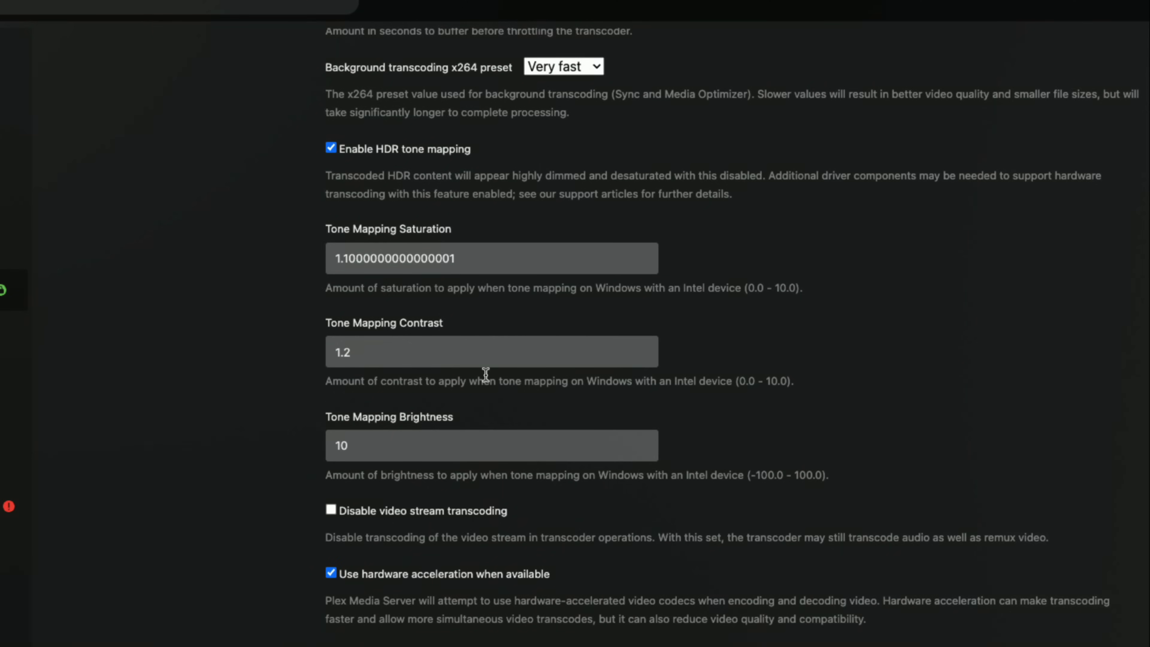
pyautogui.scroll(-2, 483, 449)
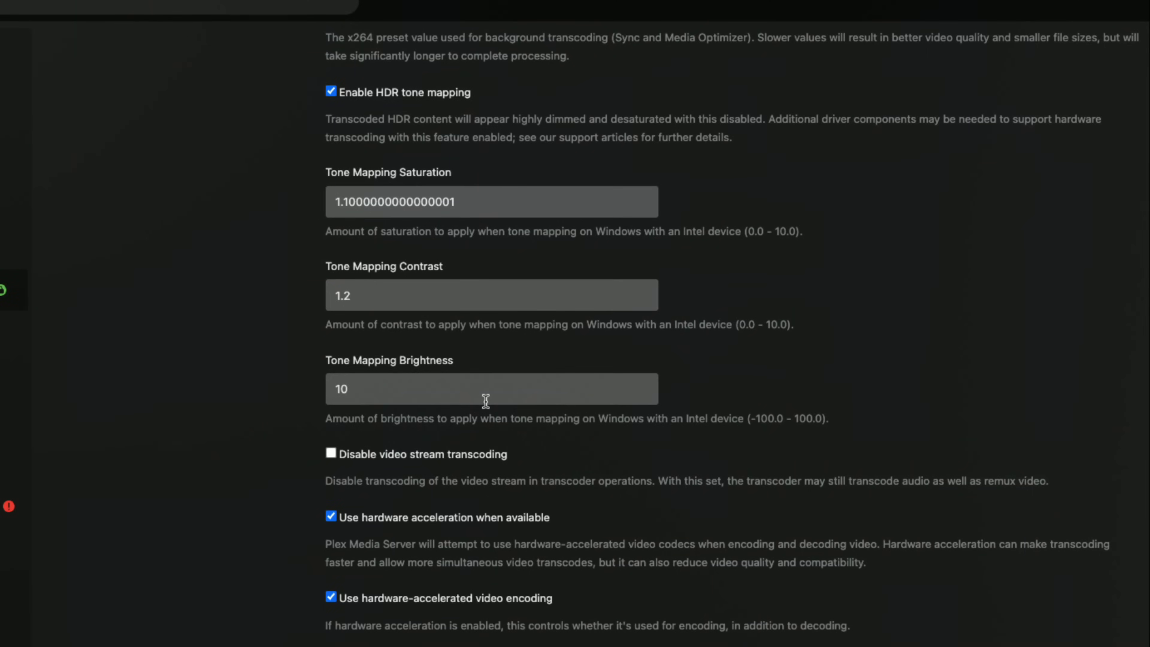
pyautogui.scroll(3, 485, 400)
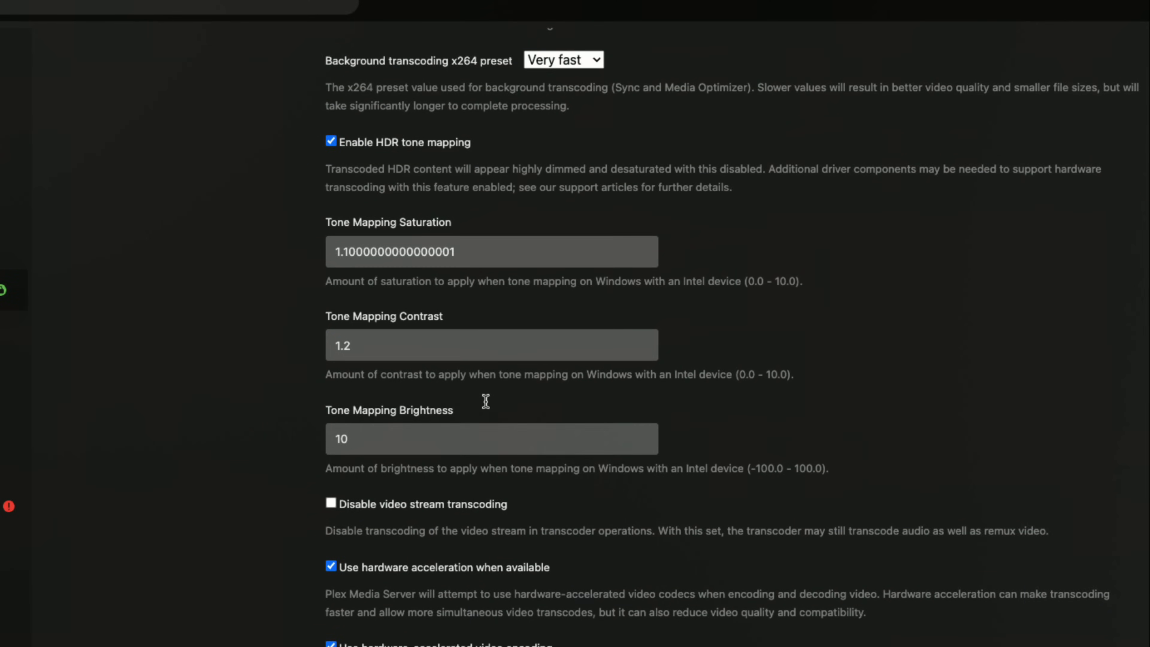
pyautogui.scroll(-3, 485, 405)
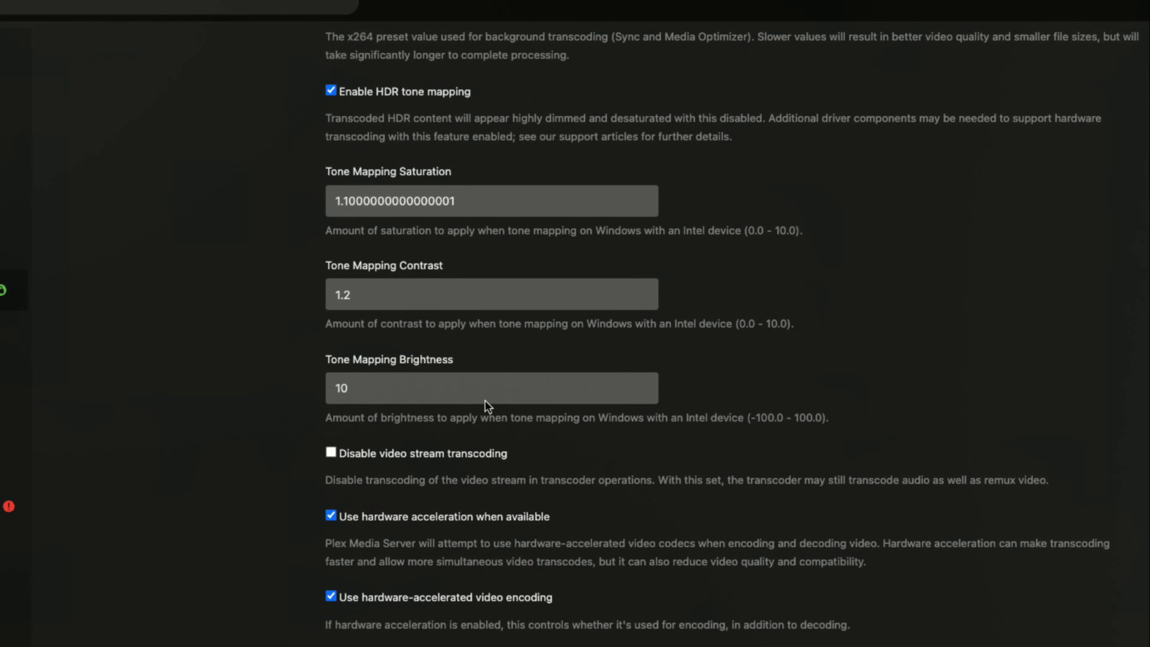
pyautogui.scroll(1, 486, 403)
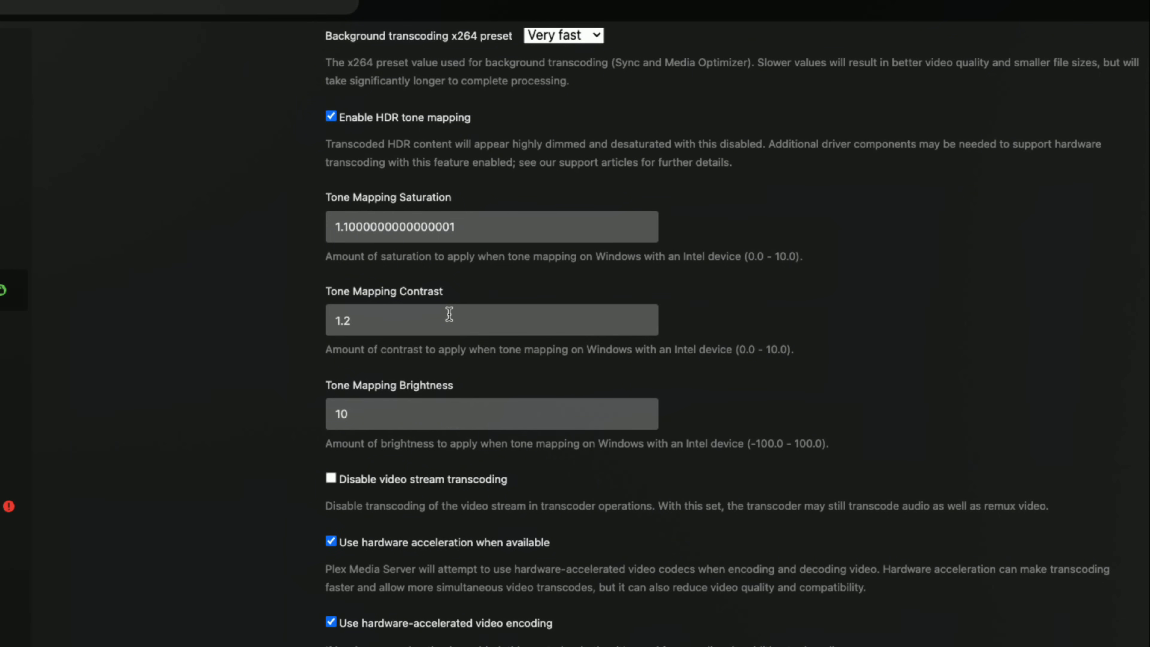
pyautogui.scroll(-3, 450, 314)
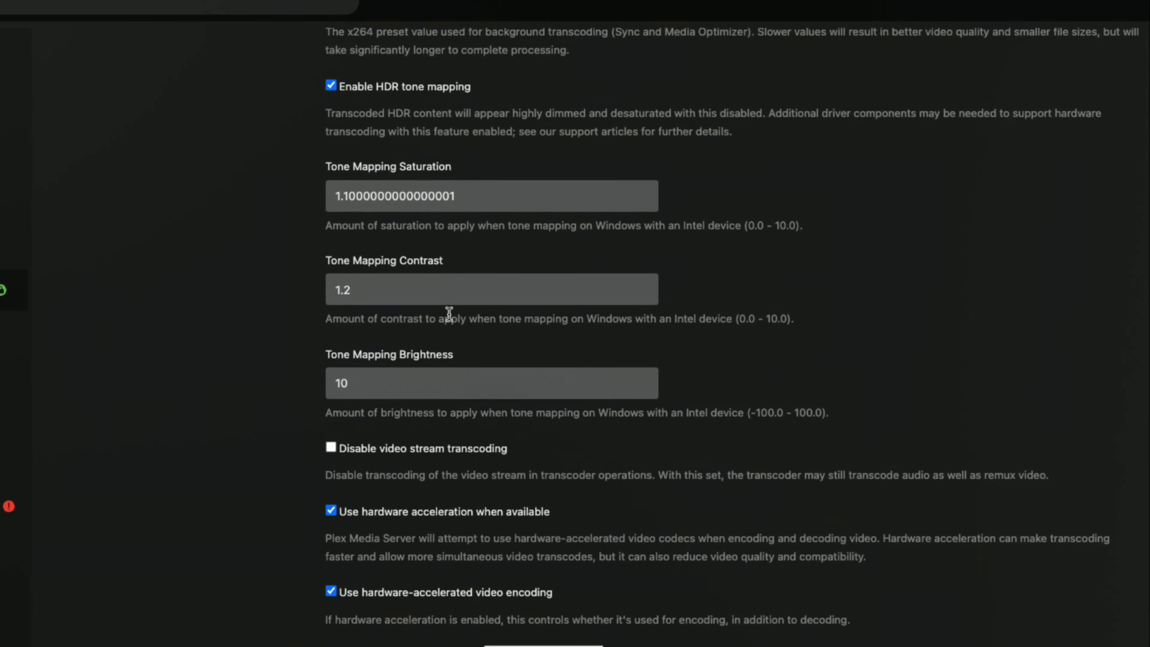
pyautogui.scroll(5, 450, 314)
pyautogui.scroll(1, 448, 313)
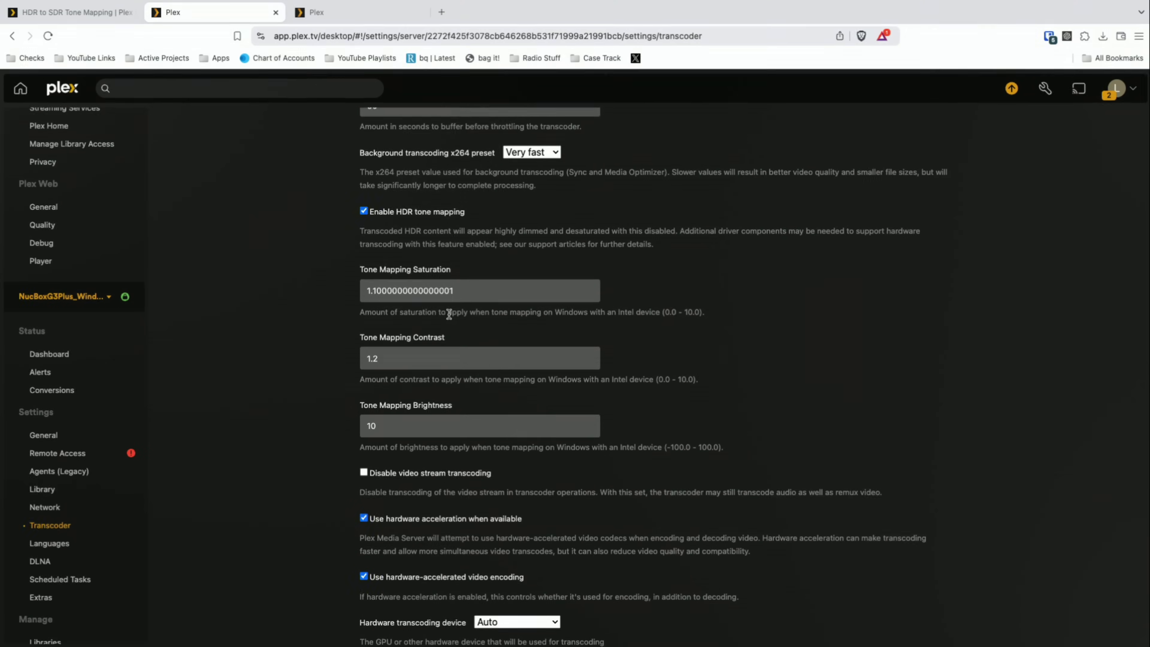
# View the available Tonemapping Algorithm options in the MyCloudPR2100 server's Transcoder settings without changing the selection
pyautogui.click(347, 16)
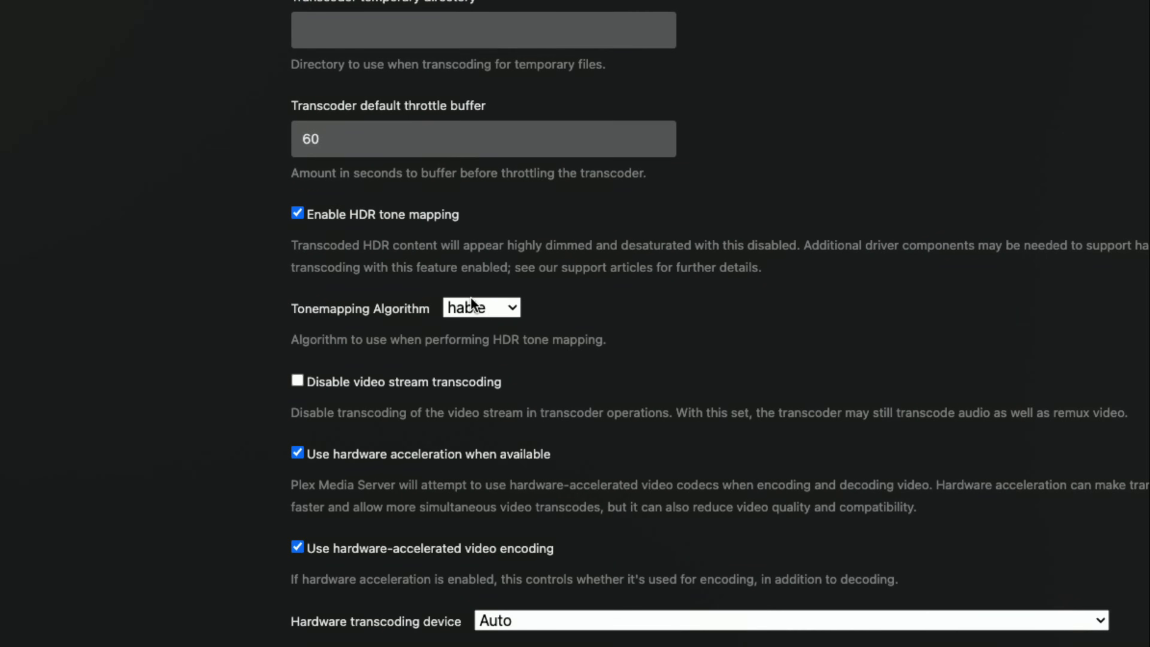
pyautogui.click(499, 315)
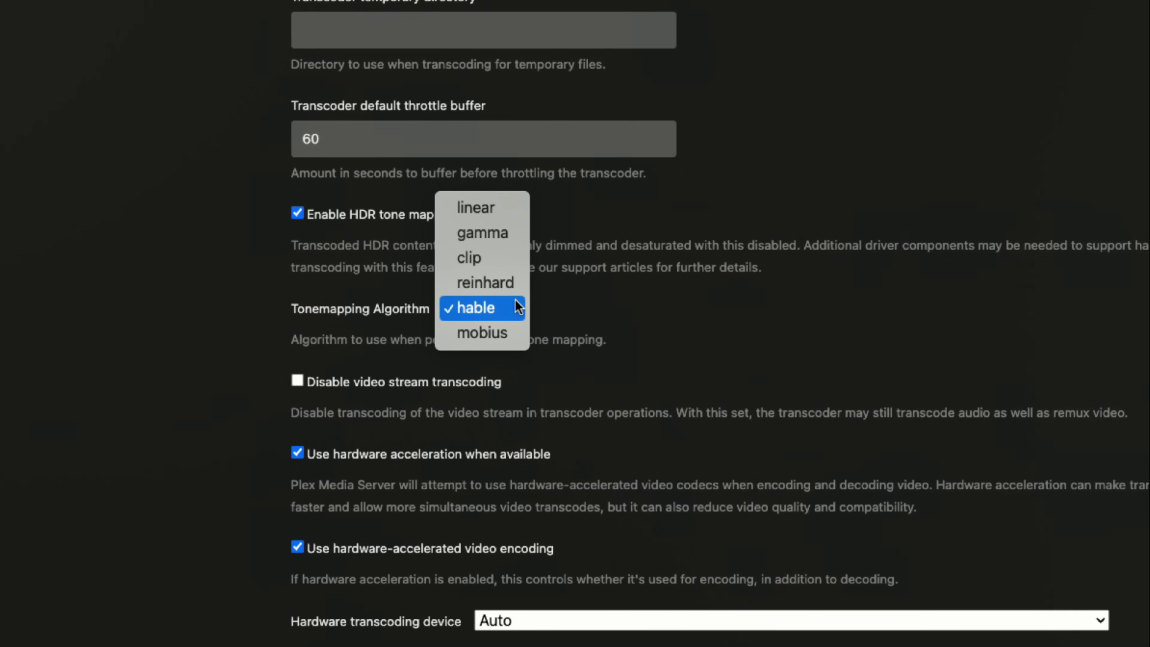
pyautogui.click(583, 305)
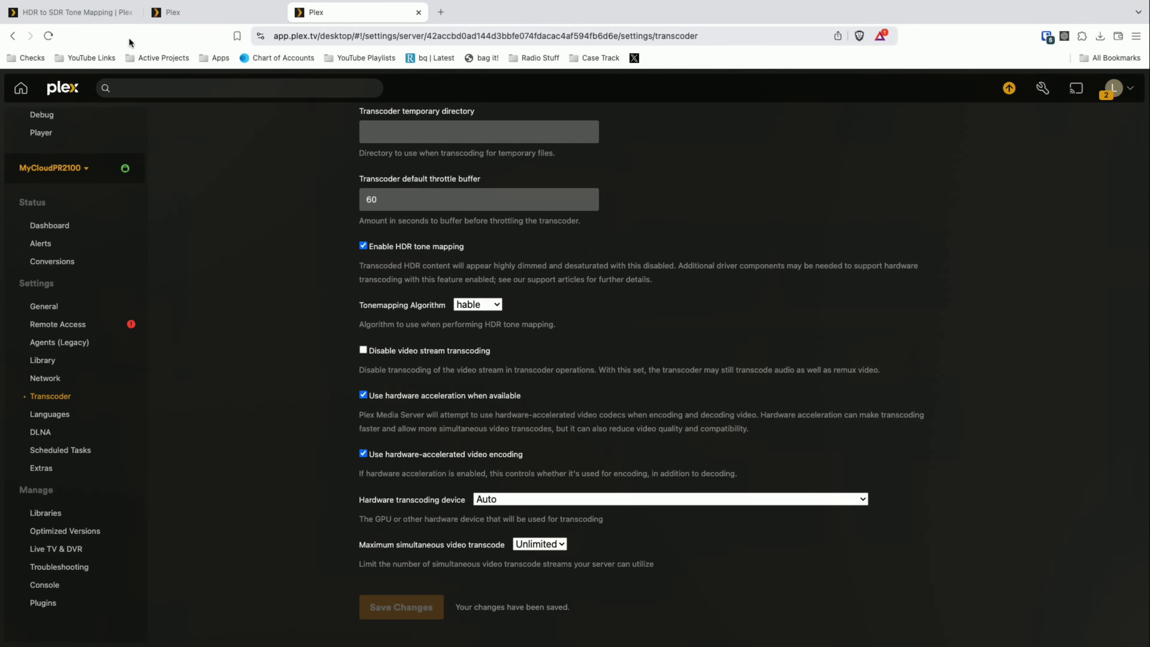
# Return to the support article and read the algorithm descriptions in its Tone Mapping Algorithm section
pyautogui.click(86, 14)
pyautogui.scroll(-8, 240, 269)
pyautogui.scroll(10, 241, 269)
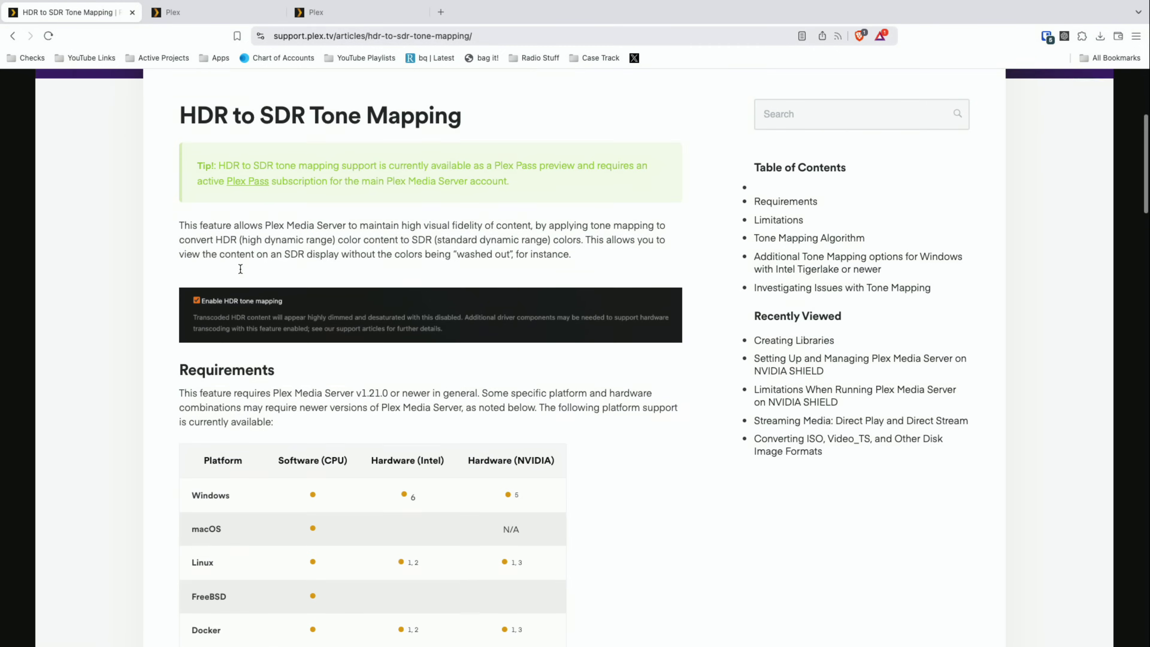
pyautogui.scroll(-15, 241, 269)
pyautogui.scroll(-1, 241, 268)
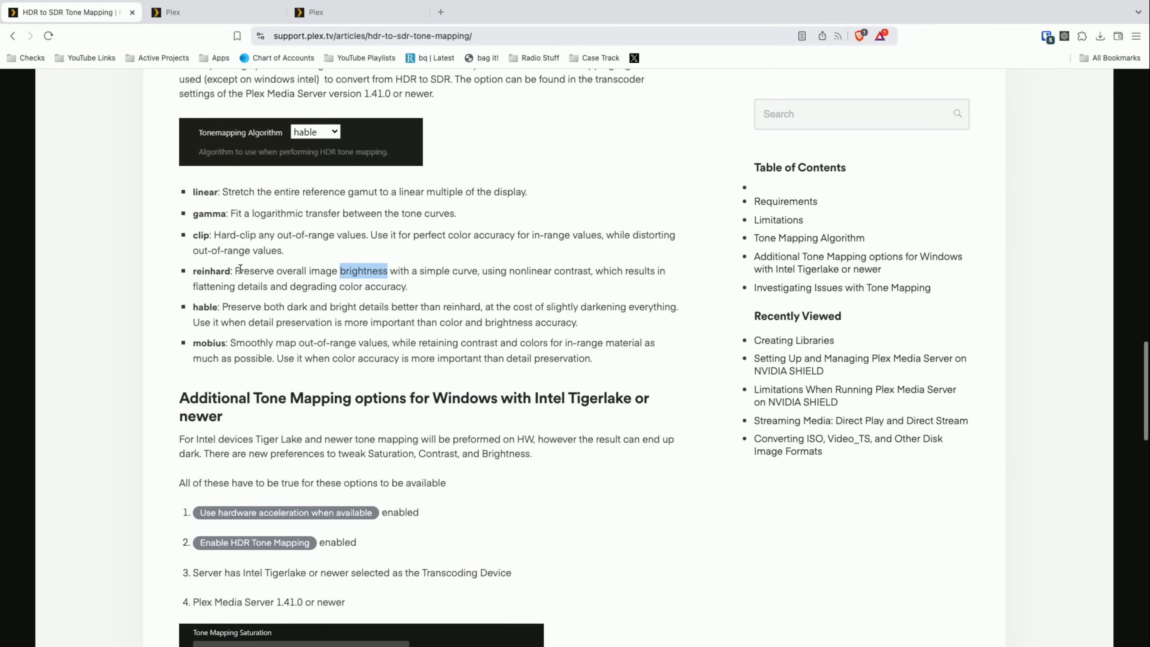
pyautogui.scroll(2, 294, 299)
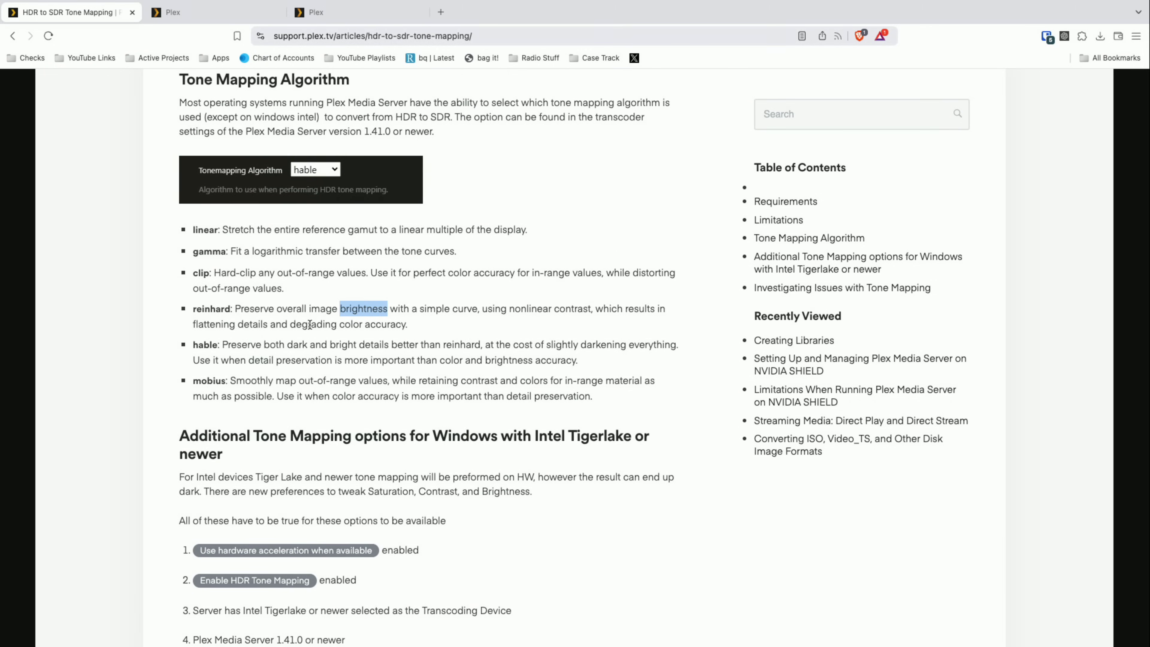
pyautogui.click(332, 363)
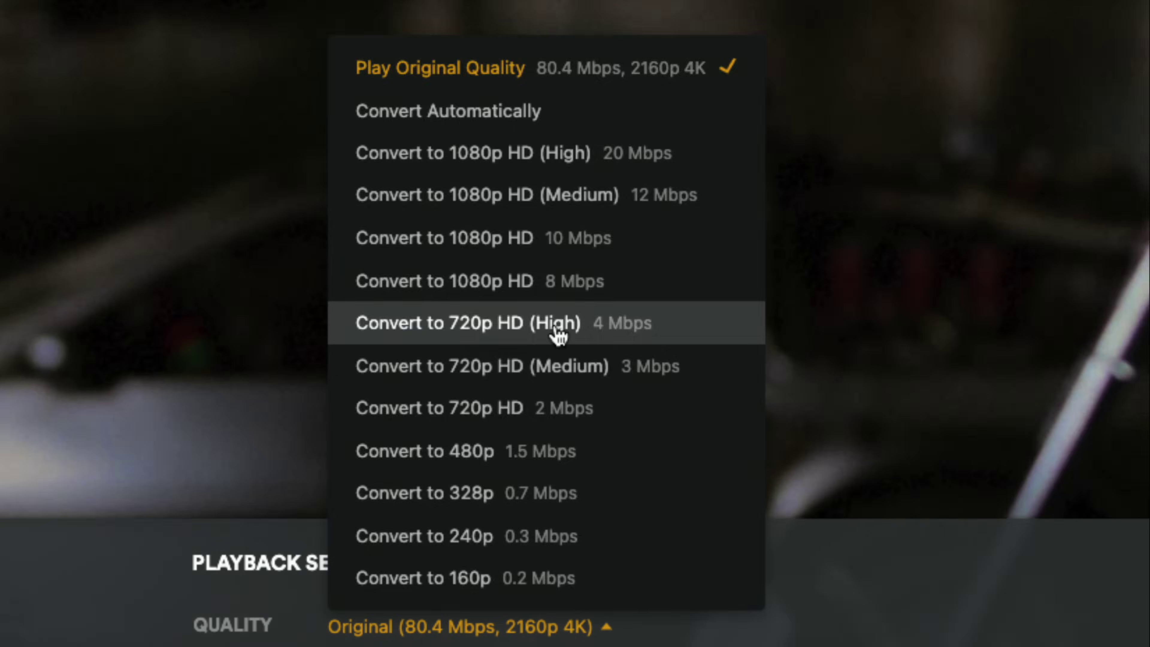
# Set the movie's playback quality to Convert to 720p HD (High) 4 Mbps and check the server dashboard's CPU and RAM graphs
pyautogui.click(558, 335)
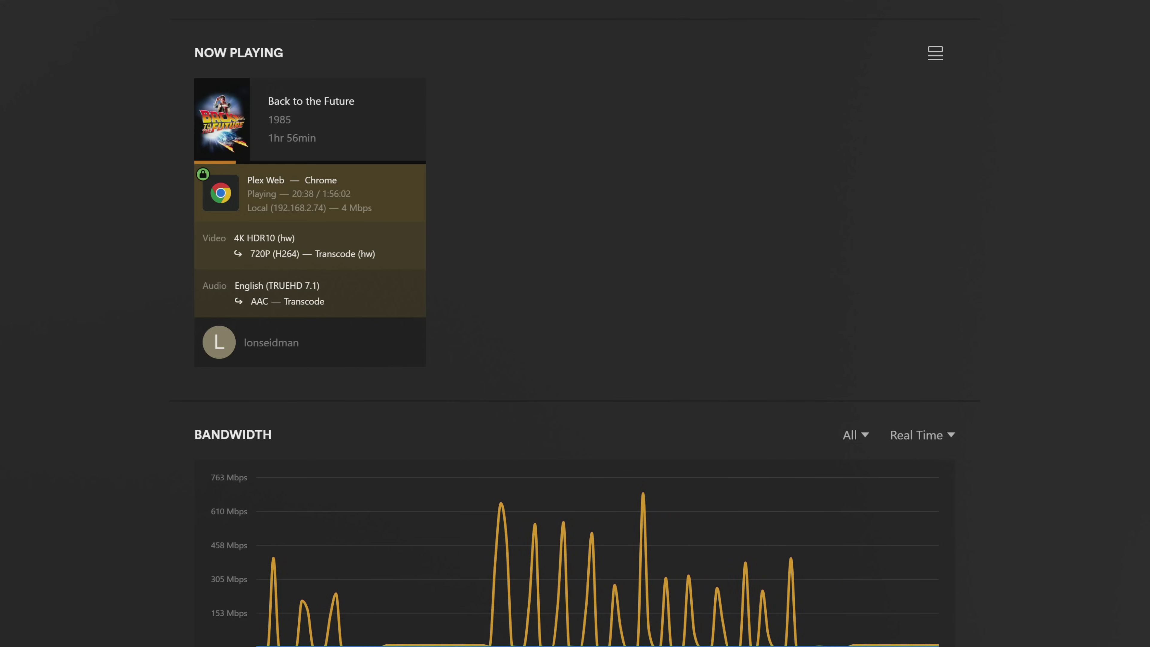
pyautogui.scroll(-4, 575, 317)
pyautogui.scroll(-10, 575, 323)
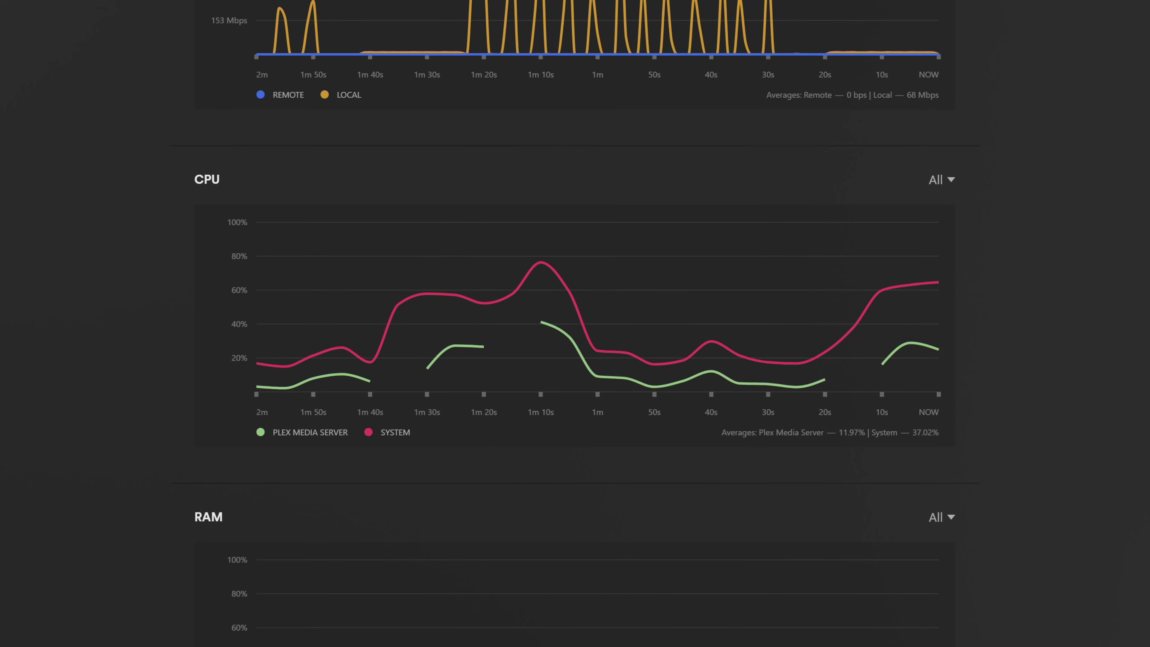
pyautogui.scroll(-3, 575, 324)
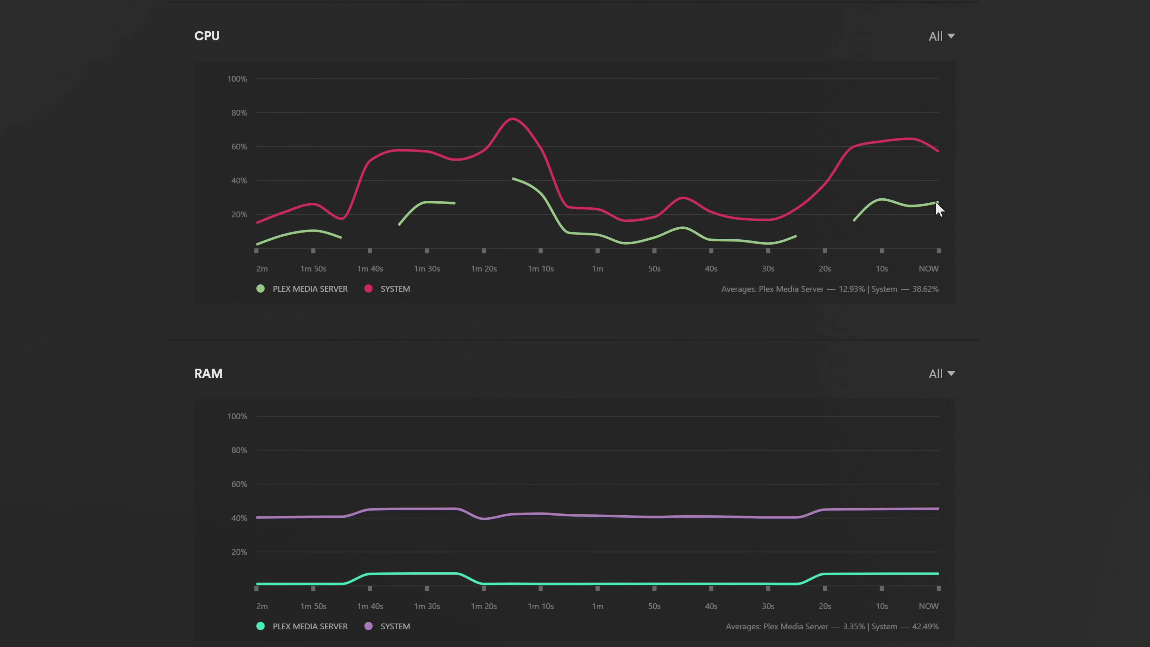
pyautogui.moveTo(936, 208)
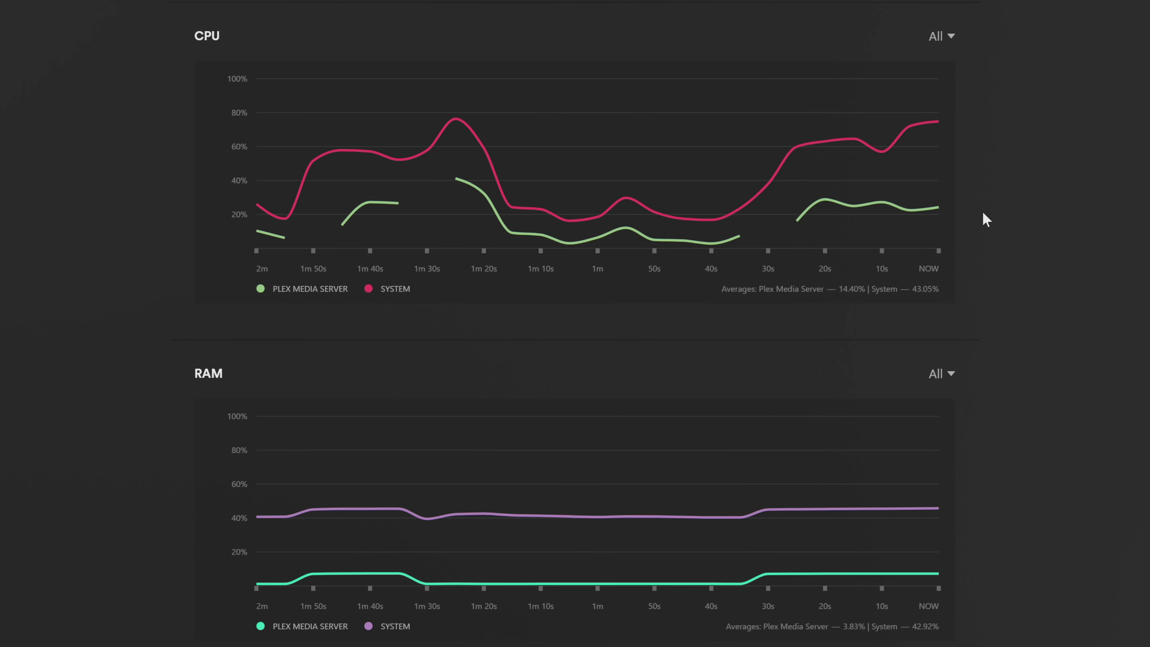
pyautogui.moveTo(937, 209)
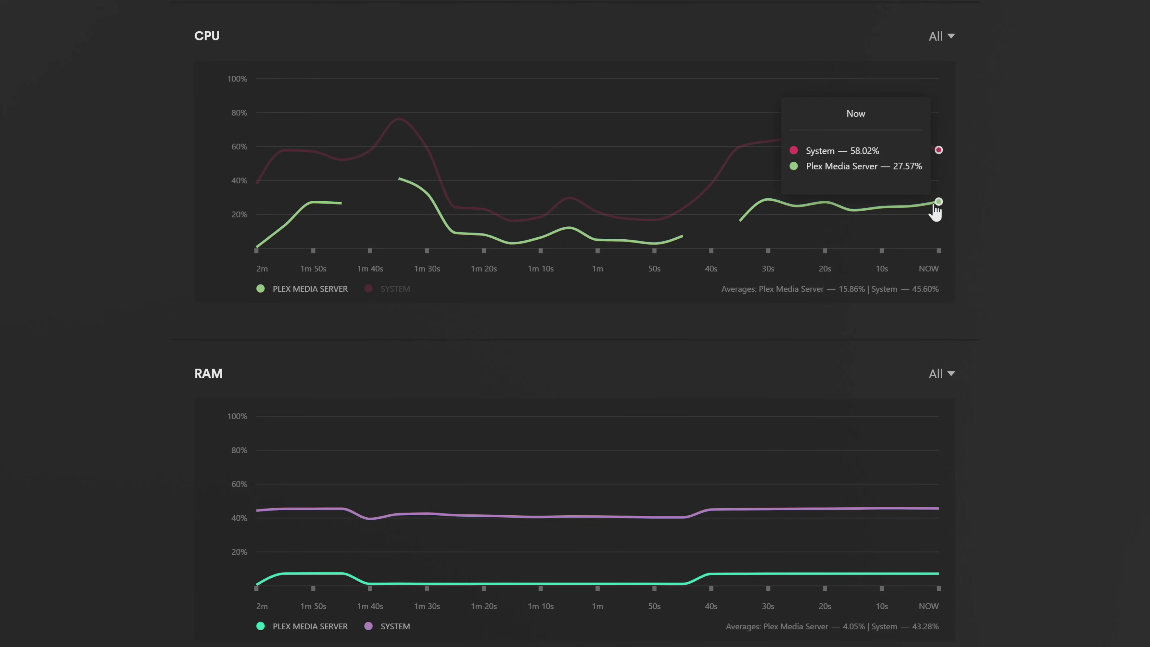
pyautogui.moveTo(932, 568)
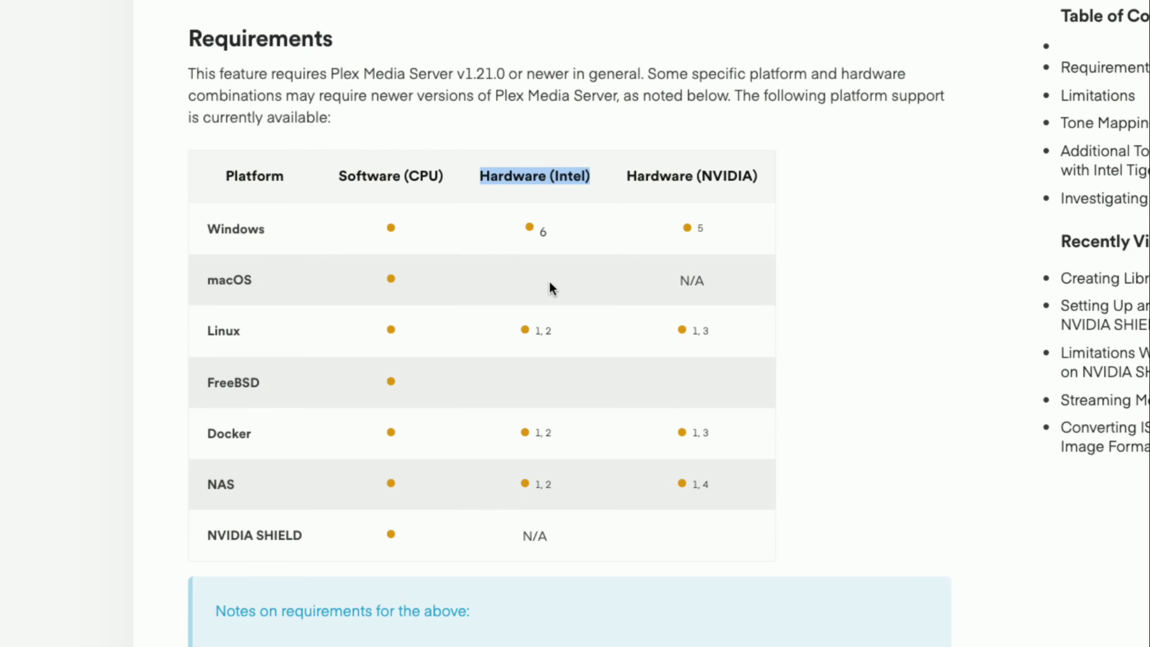
# Review the article's tone mapping sections and check the Hardware (Intel) support for Windows in the requirements table
pyautogui.scroll(-15, 548, 280)
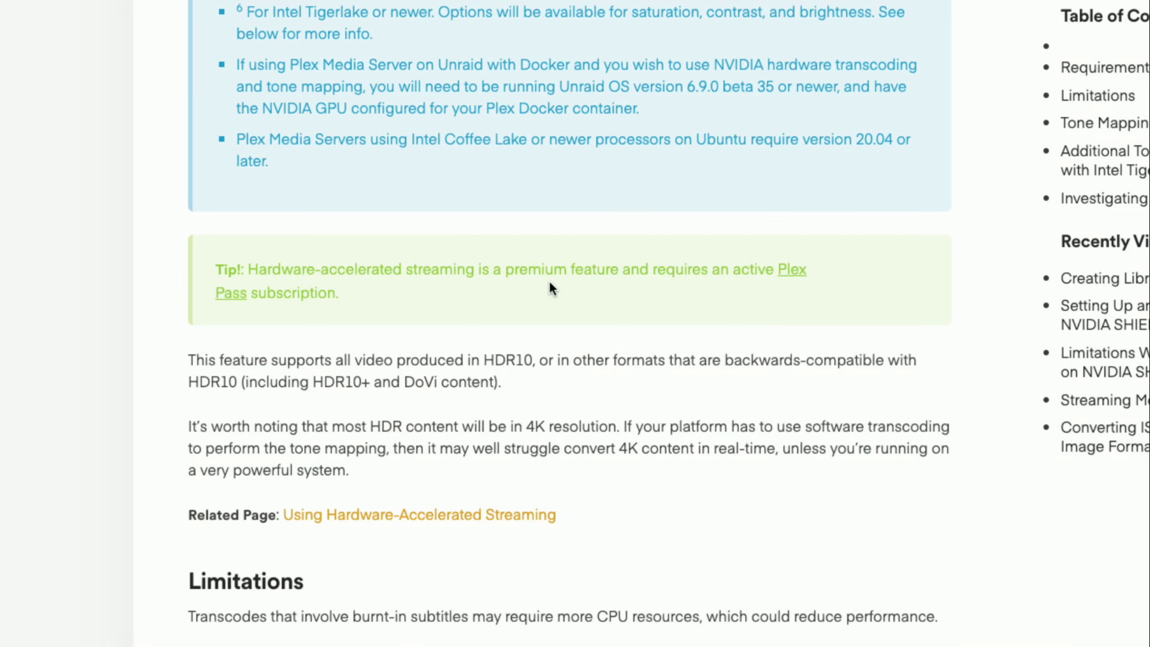
pyautogui.scroll(-5, 550, 282)
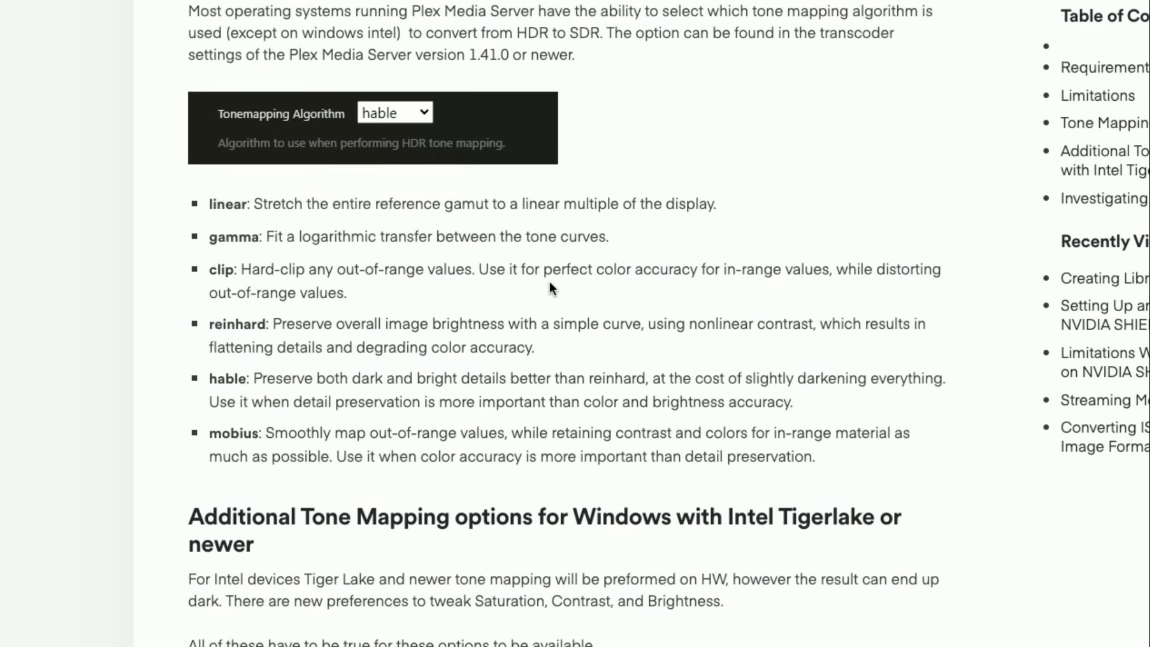
pyautogui.scroll(20, 550, 282)
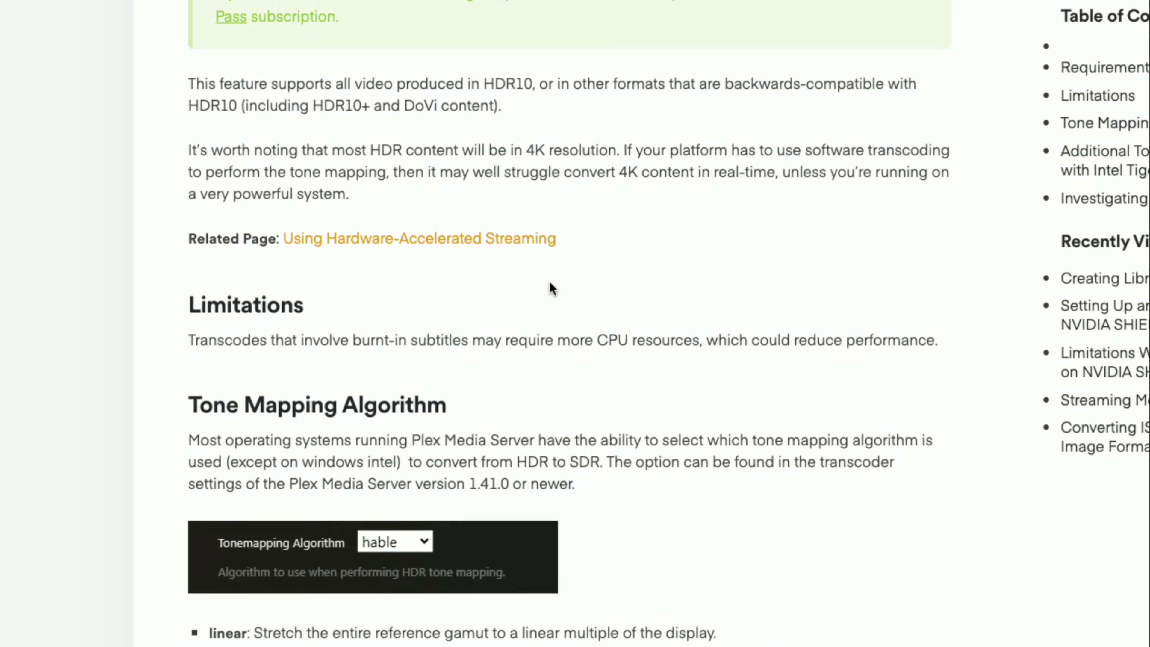
pyautogui.scroll(11, 549, 282)
pyautogui.scroll(-3, 550, 281)
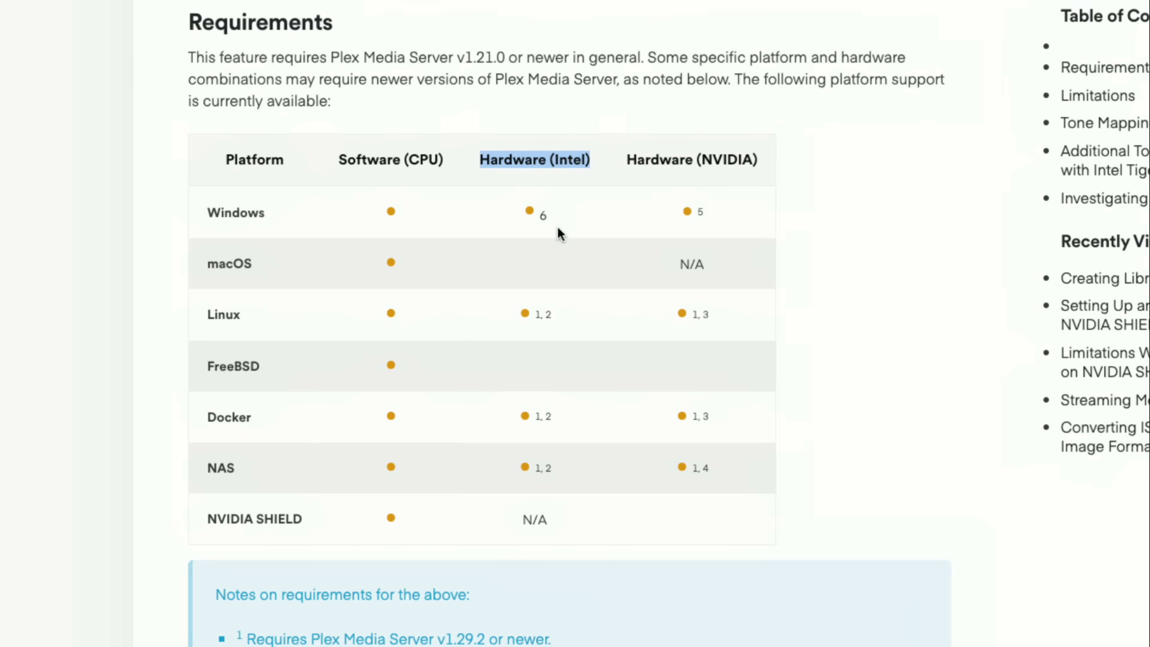
pyautogui.scroll(-1, 557, 231)
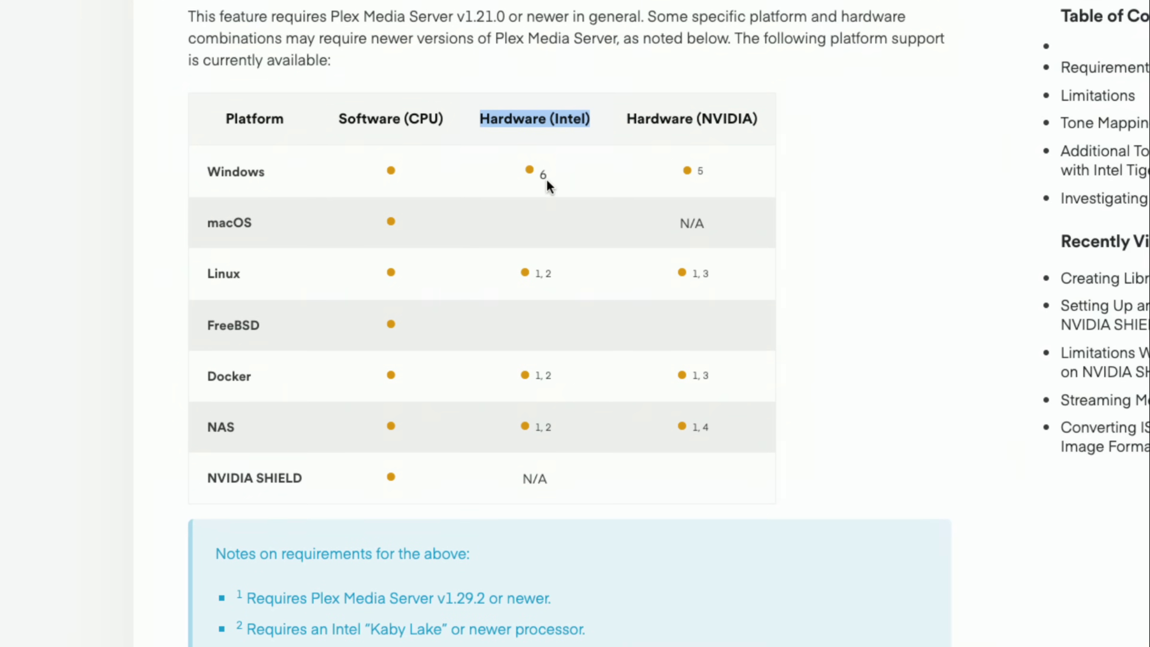
pyautogui.click(509, 165)
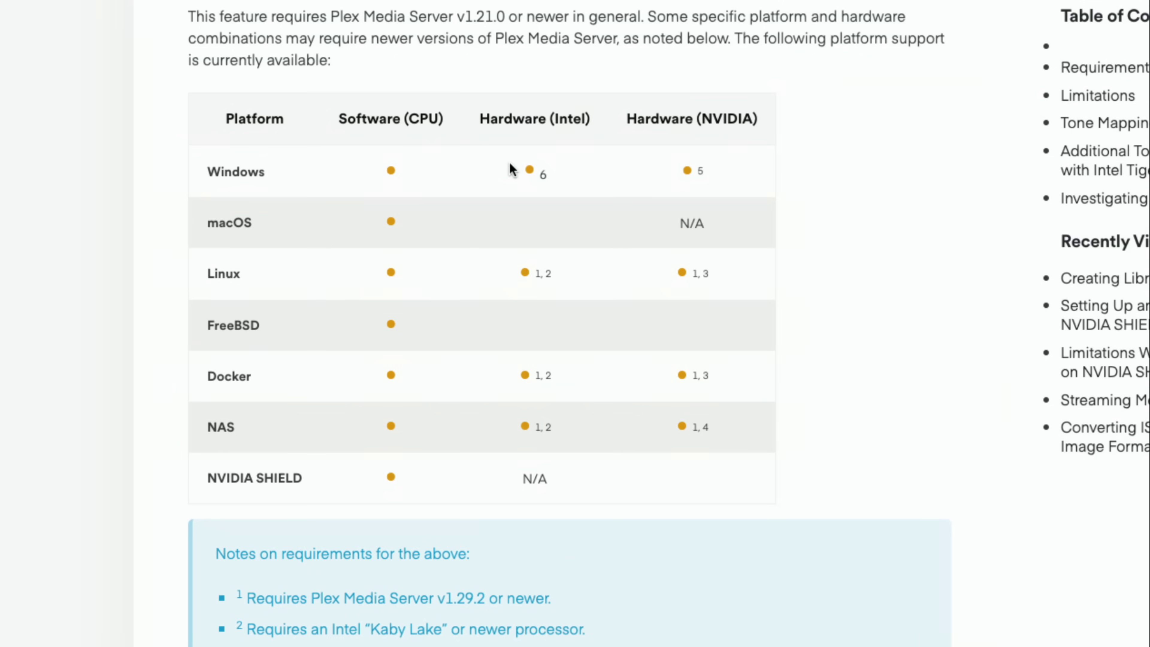